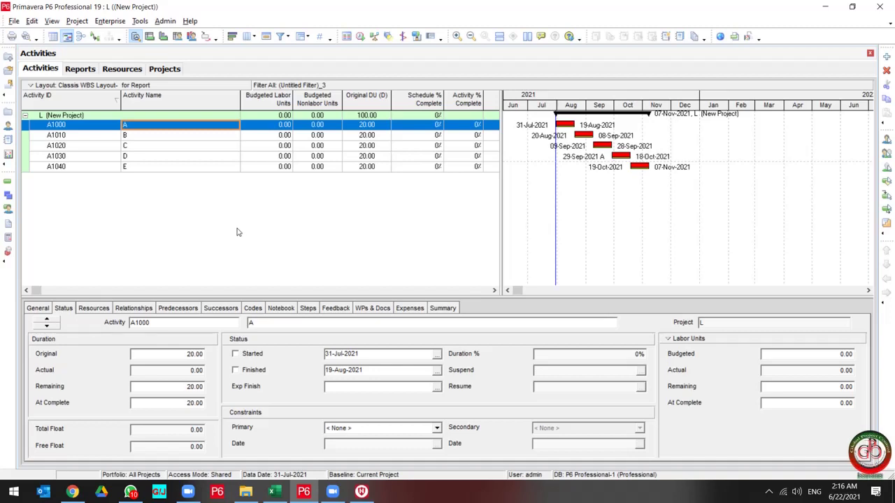
Open the Tools menu for project L, whose activities A–E are all unstarted
click(142, 22)
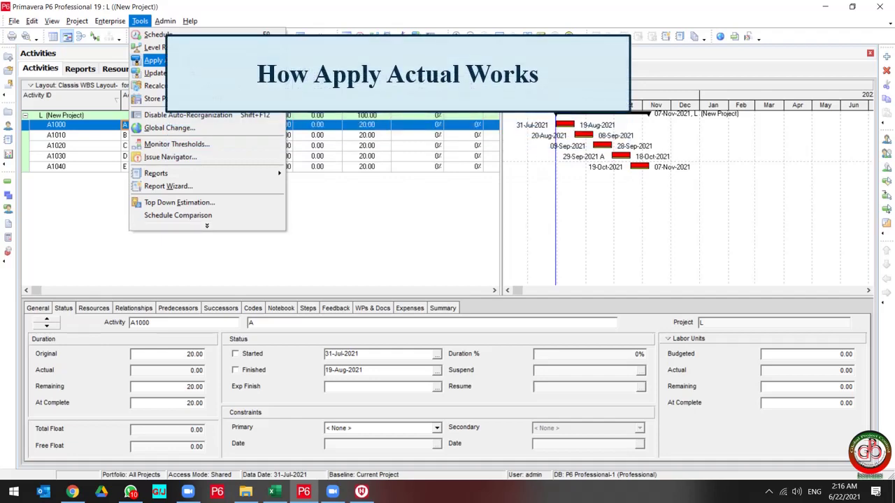
Open Apply Actuals, compare the shared and per-project data date options, then cancel without applying
click(154, 60)
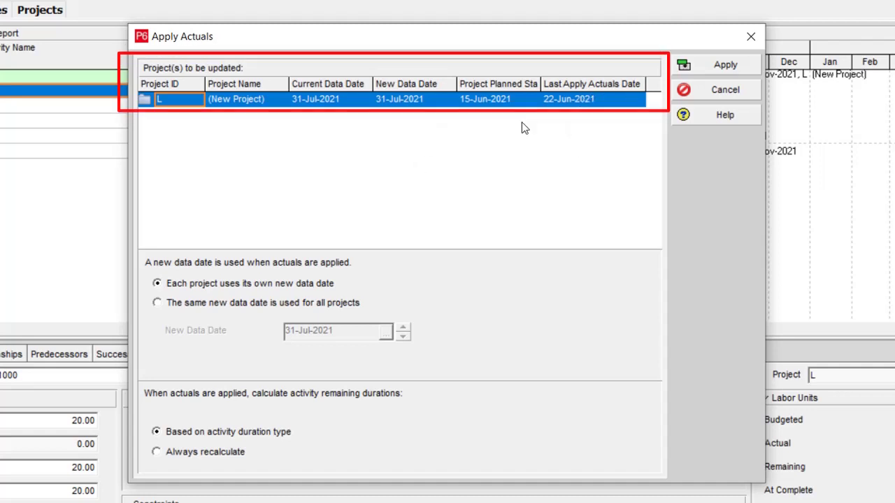
click(179, 306)
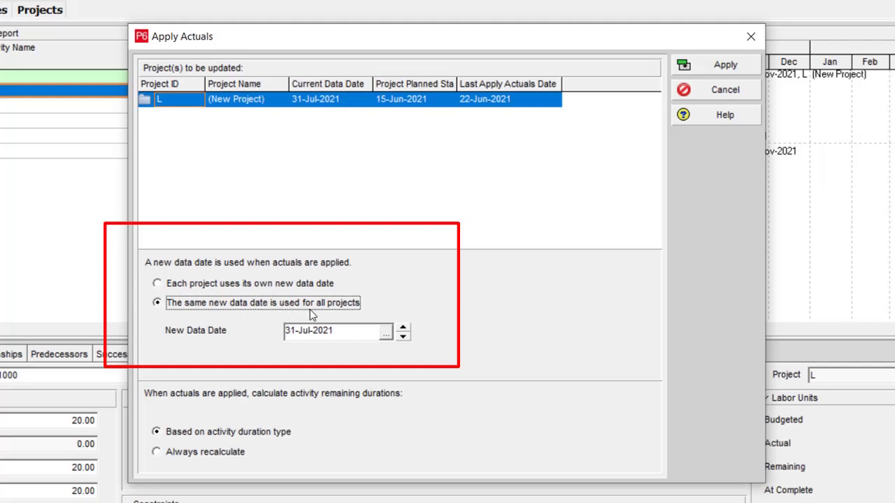
click(208, 283)
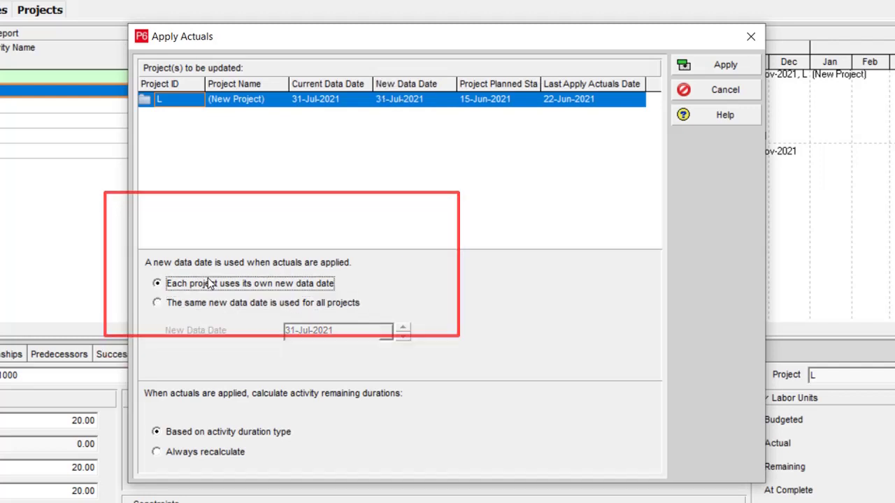
click(218, 306)
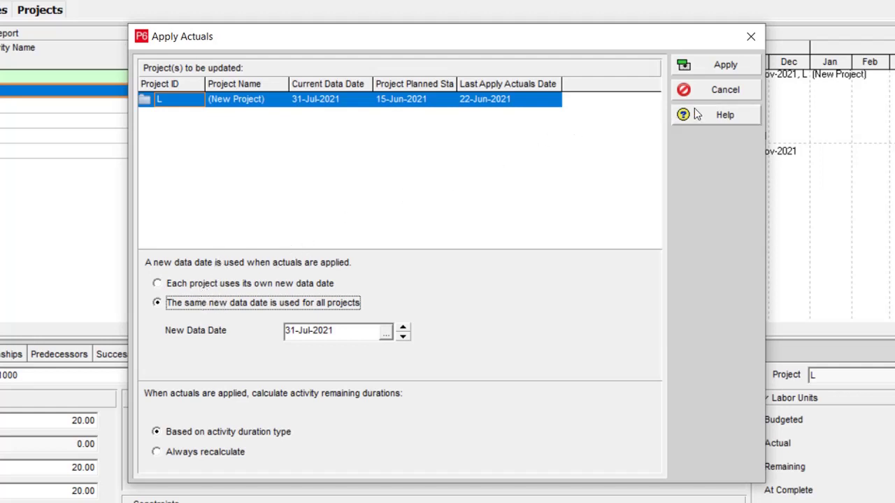
click(708, 90)
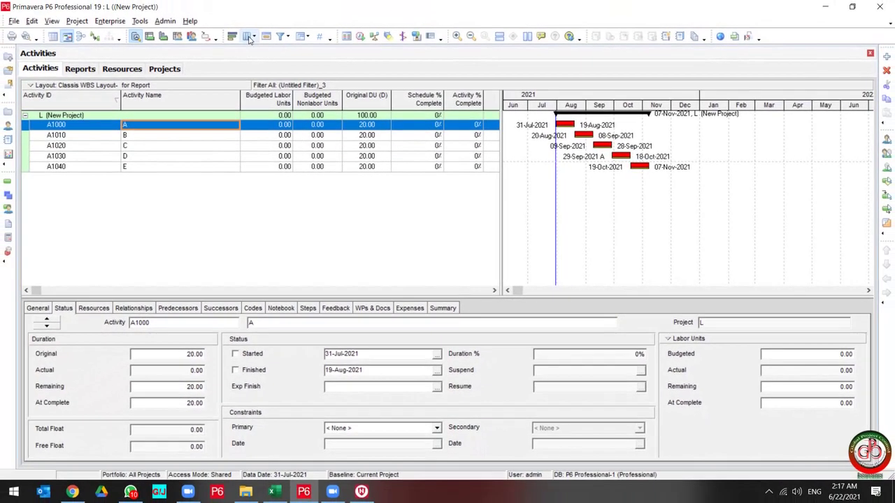
Find 'auto com' among the available columns and add Auto Compute Actuals to the activity table
click(248, 36)
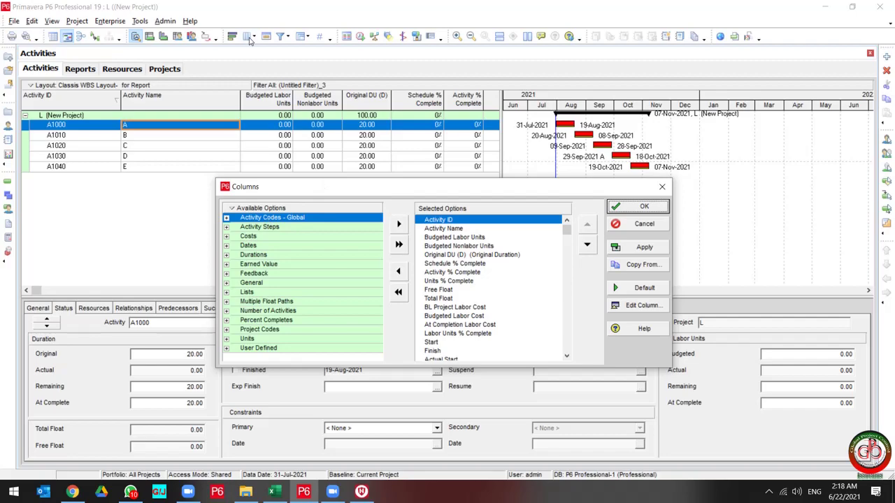
right_click(253, 210)
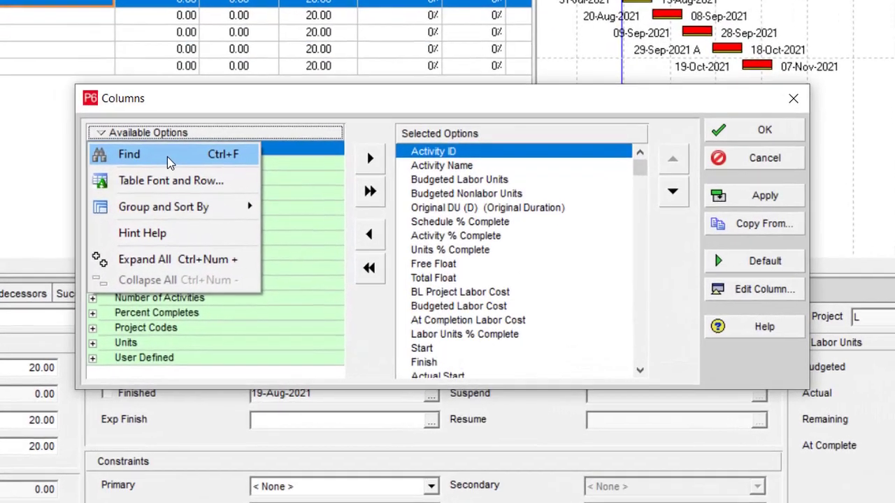
click(240, 202)
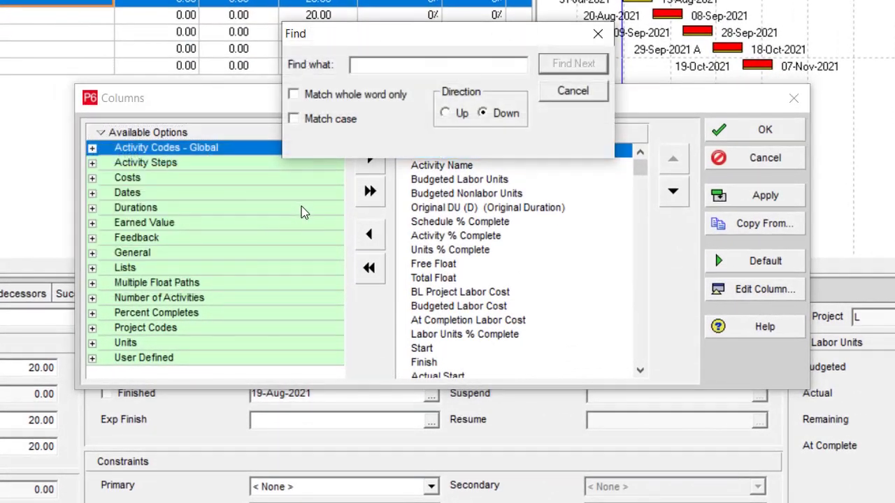
text(auto )
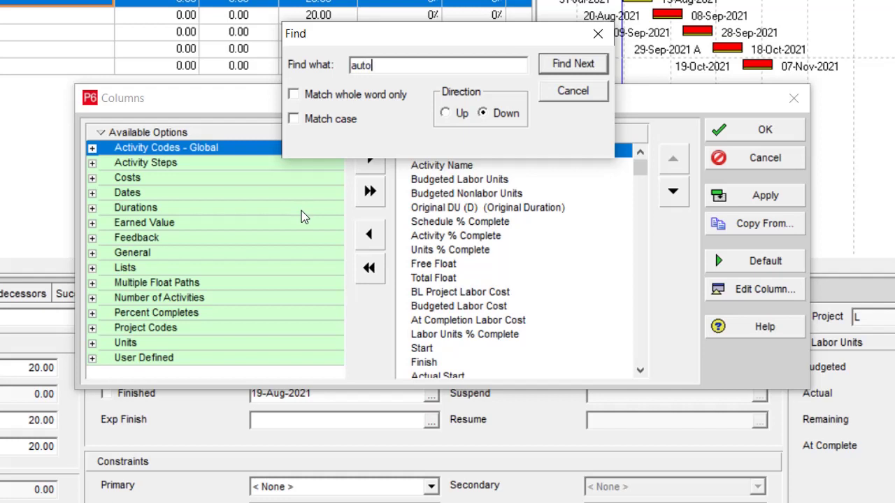
text(compu)
key(Return)
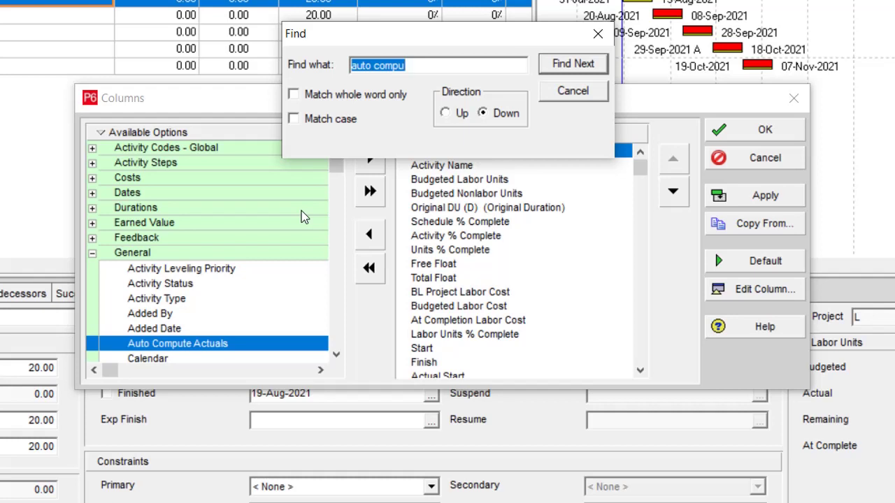
click(574, 91)
click(371, 161)
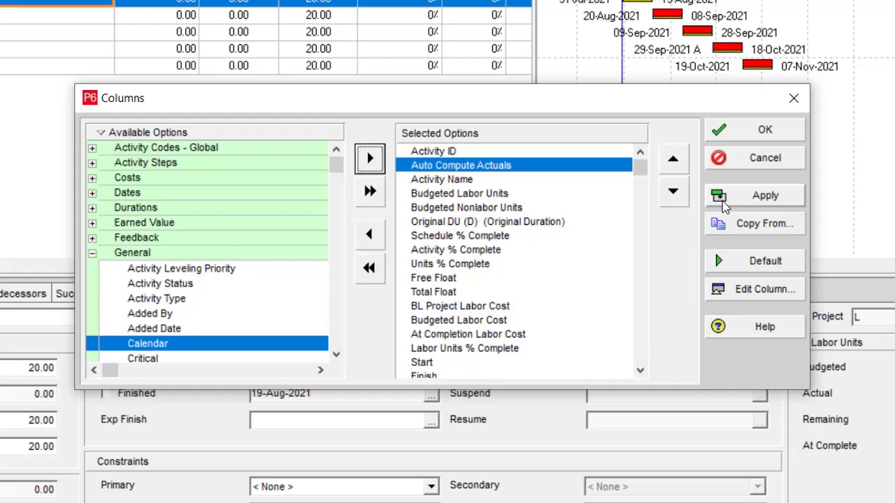
click(766, 197)
click(764, 130)
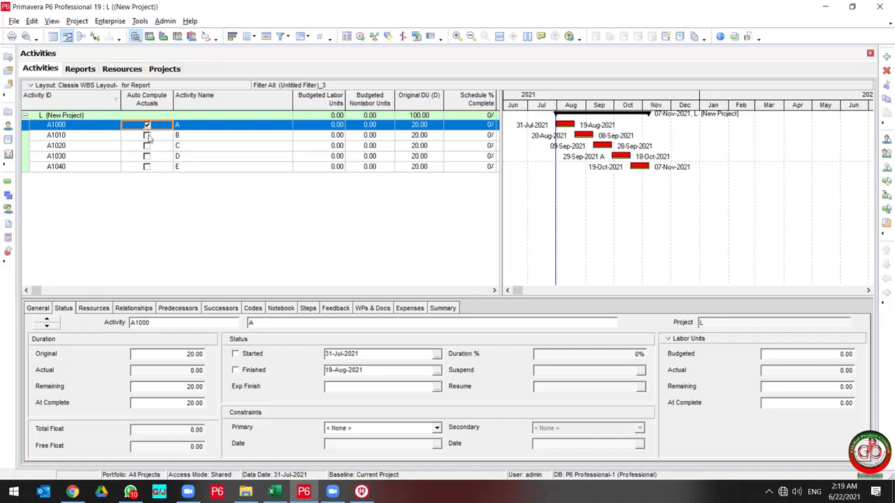
Tick Auto Compute Actuals for activities B (A1010) and C (A1020)
click(147, 137)
click(146, 137)
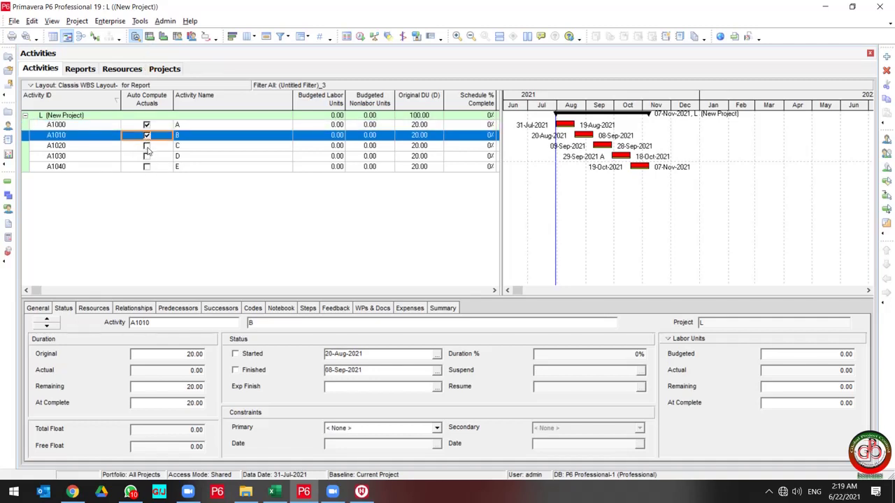
click(148, 147)
click(146, 147)
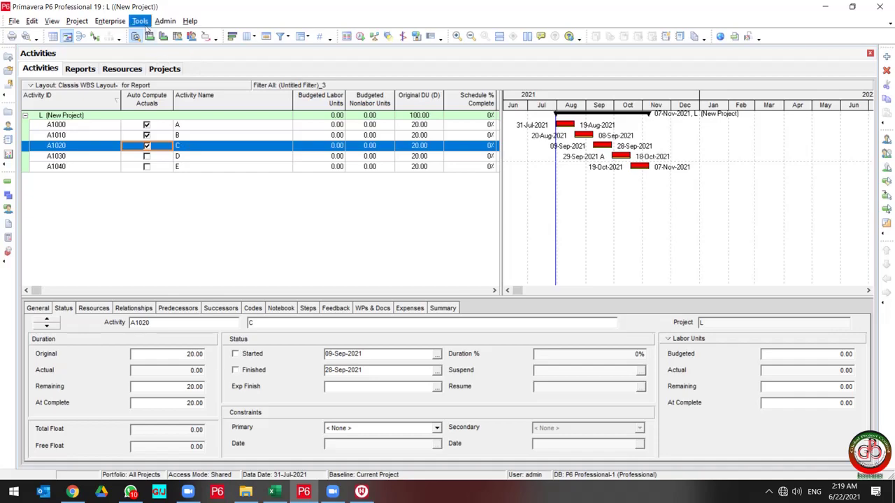
Open Apply Actuals for project L with remaining durations based on activity duration type
click(140, 21)
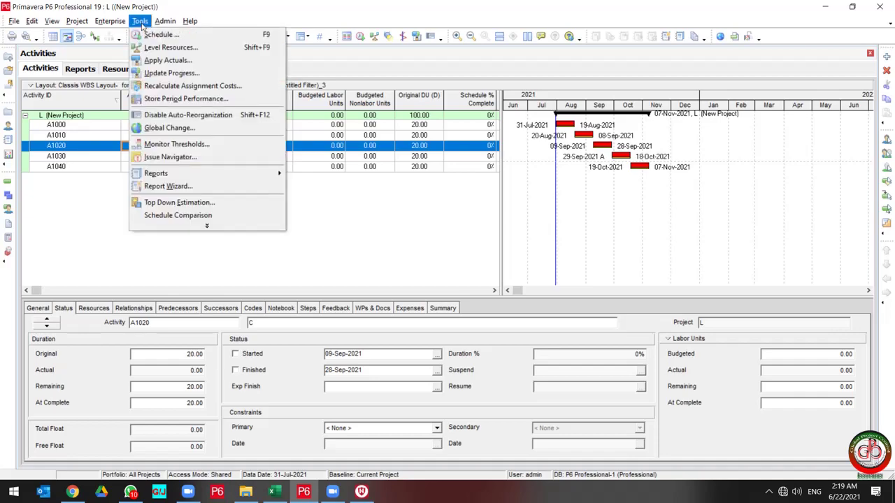
click(180, 61)
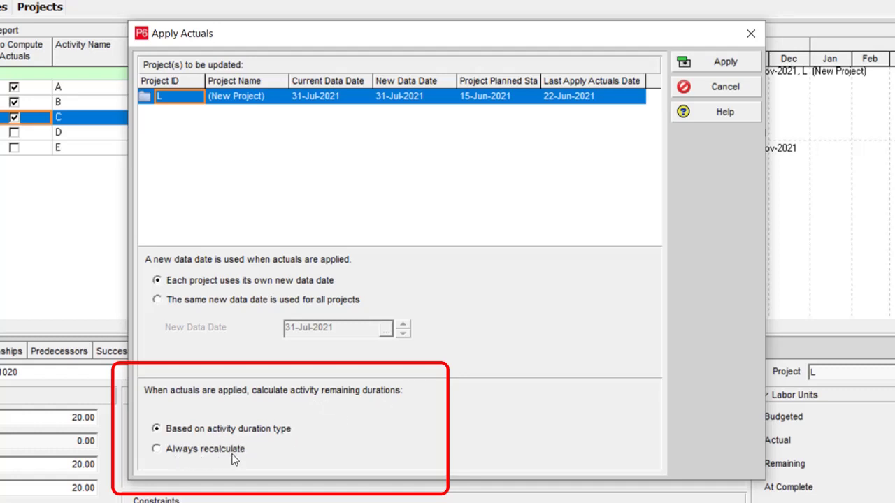
click(159, 431)
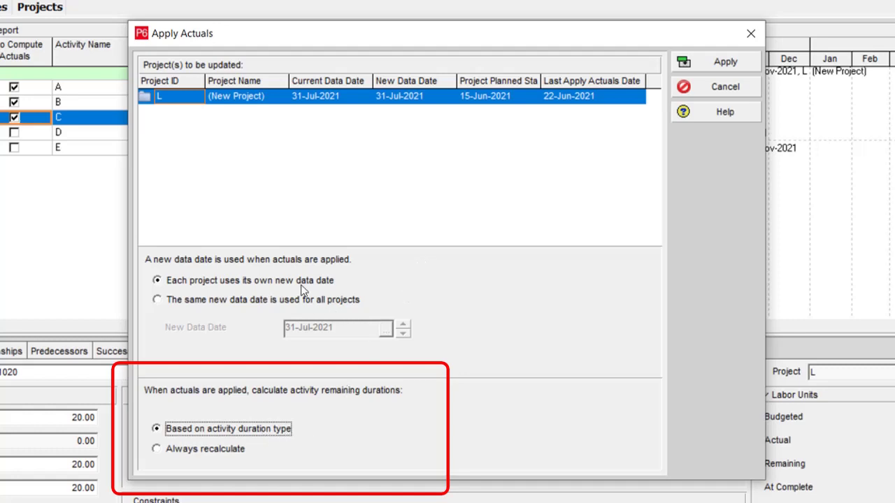
mouse_move(527, 37)
mouse_down()
mouse_move(467, 241)
mouse_move(636, 188)
mouse_up()
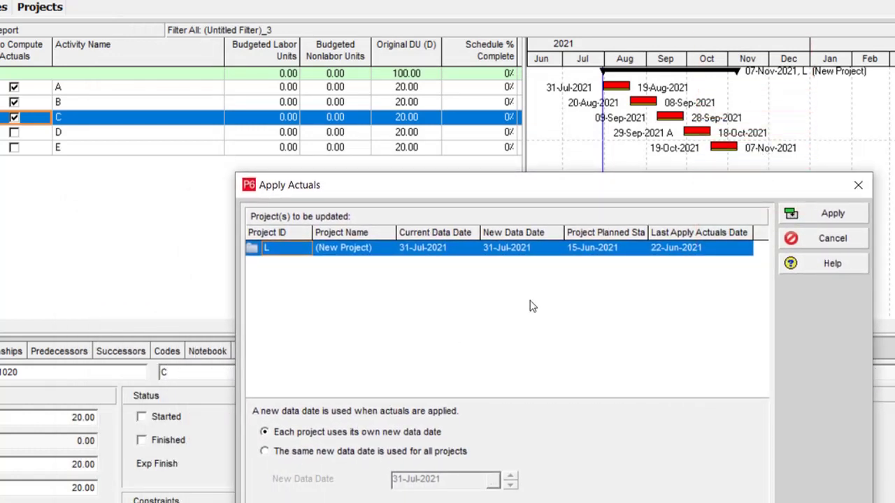
drag(574, 183, 426, 114)
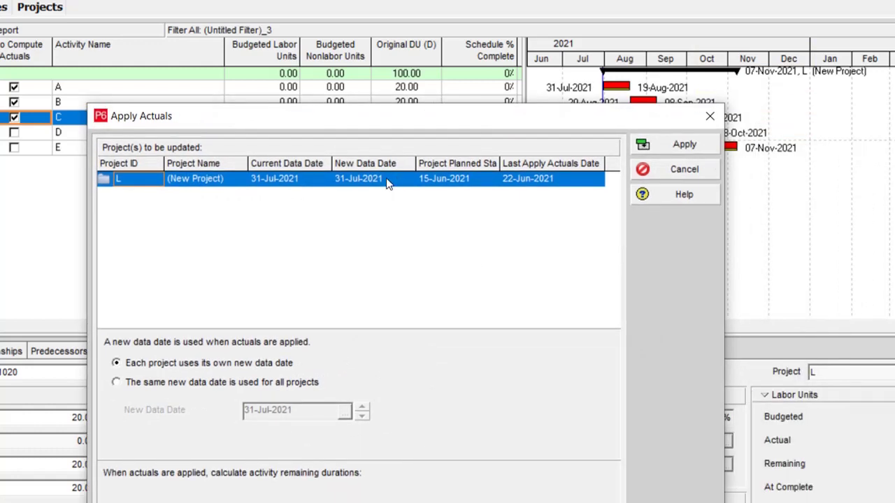
Pick 10-Nov-2021 from the calendar as project L's new data date
click(403, 180)
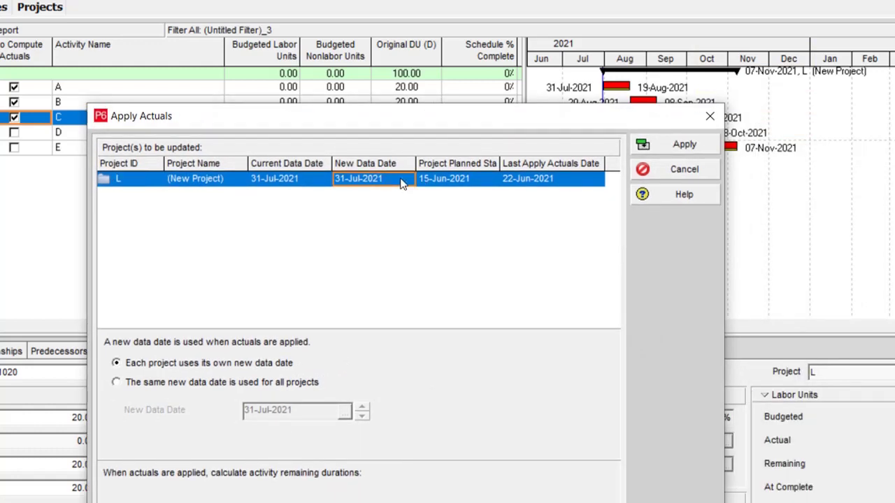
click(407, 180)
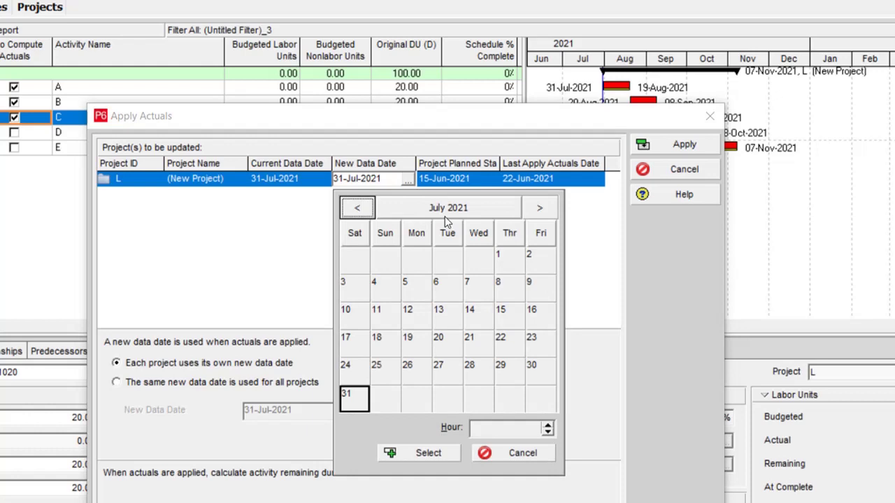
click(462, 207)
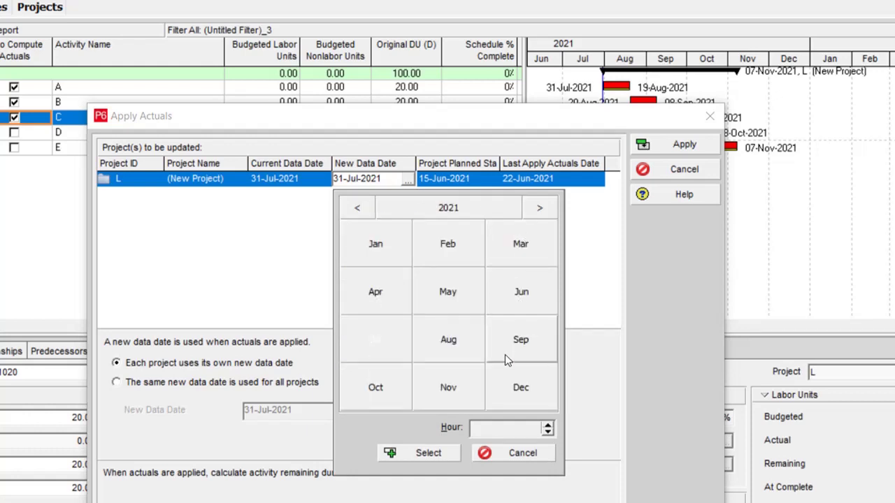
click(457, 393)
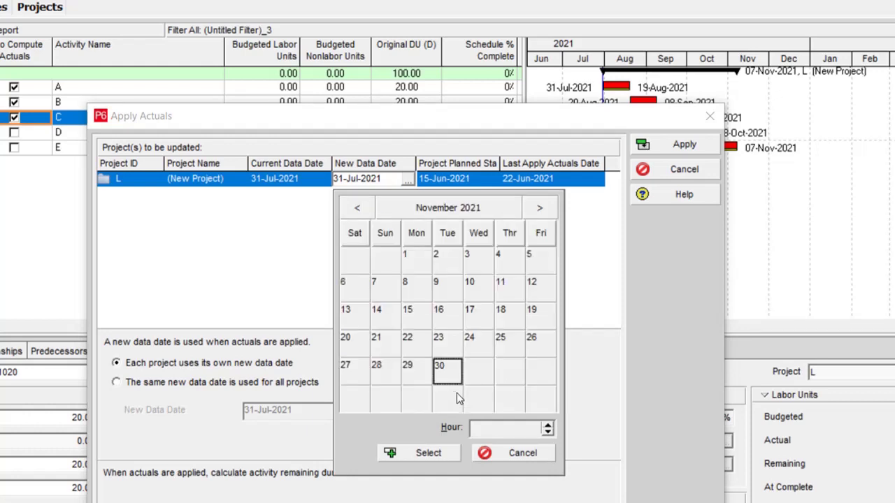
click(484, 295)
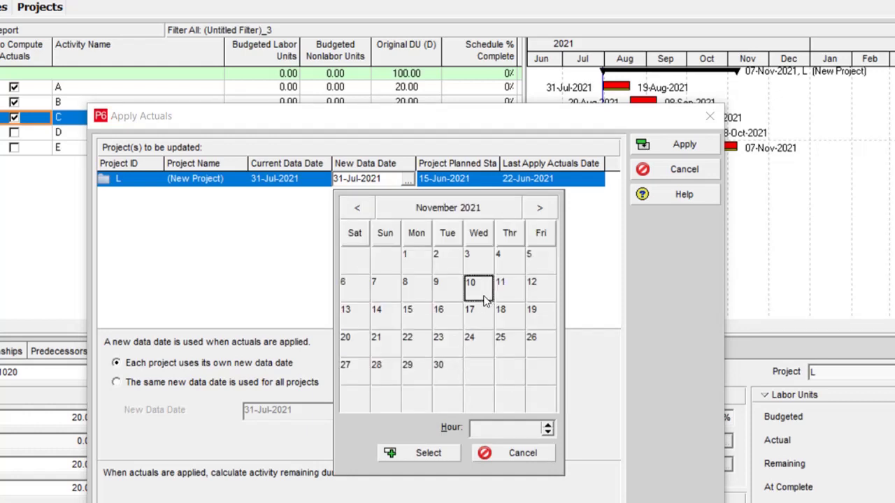
click(426, 453)
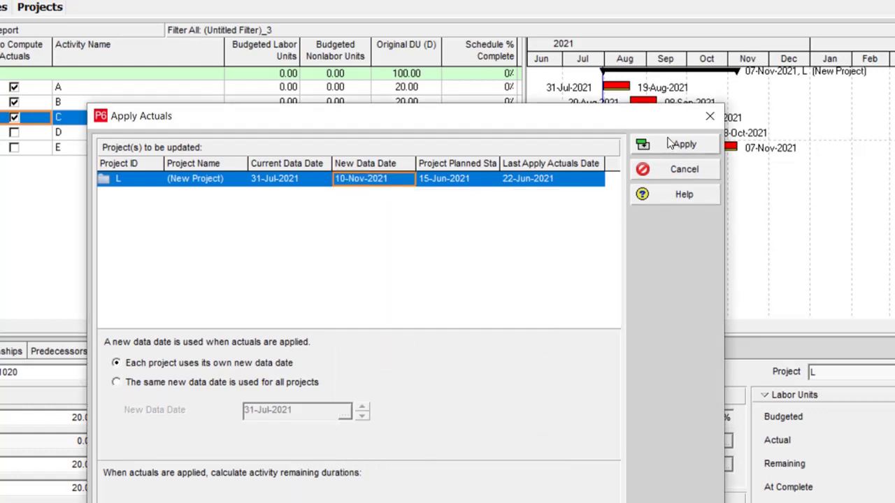
Apply actuals at 10-Nov-2021, accepting the future data date, so A–C reach 100%
drag(660, 124, 586, 135)
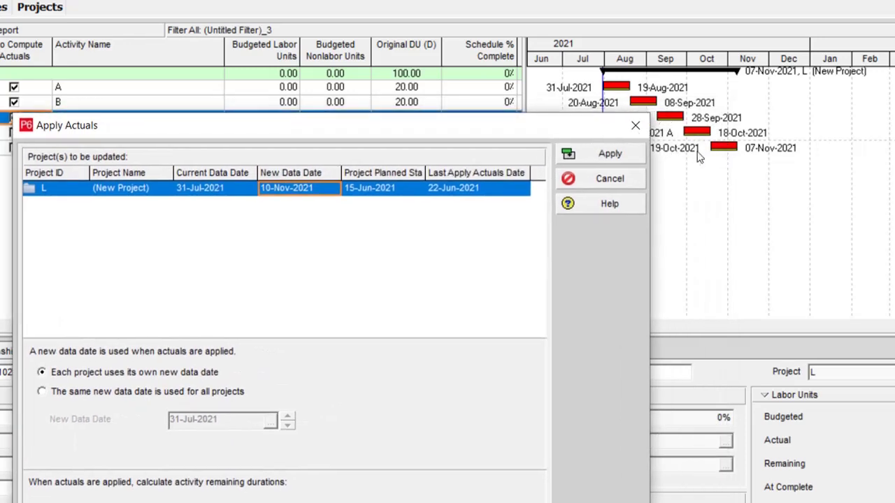
click(610, 153)
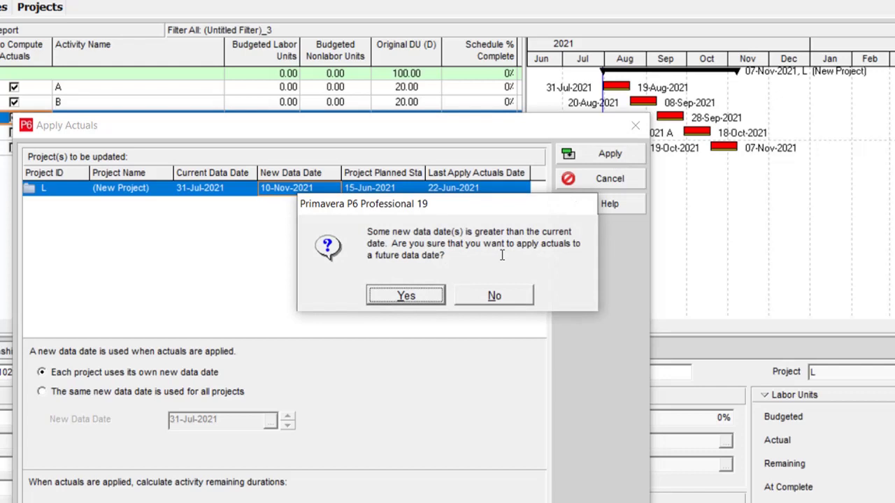
click(419, 300)
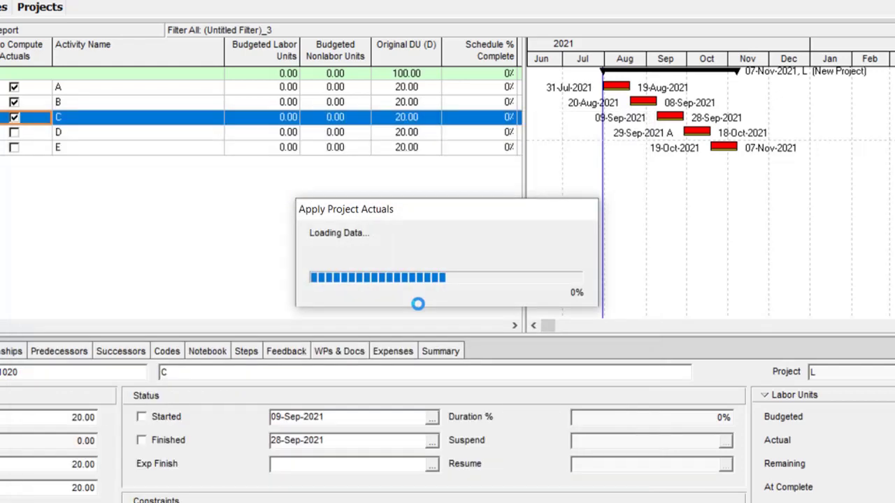
click(274, 132)
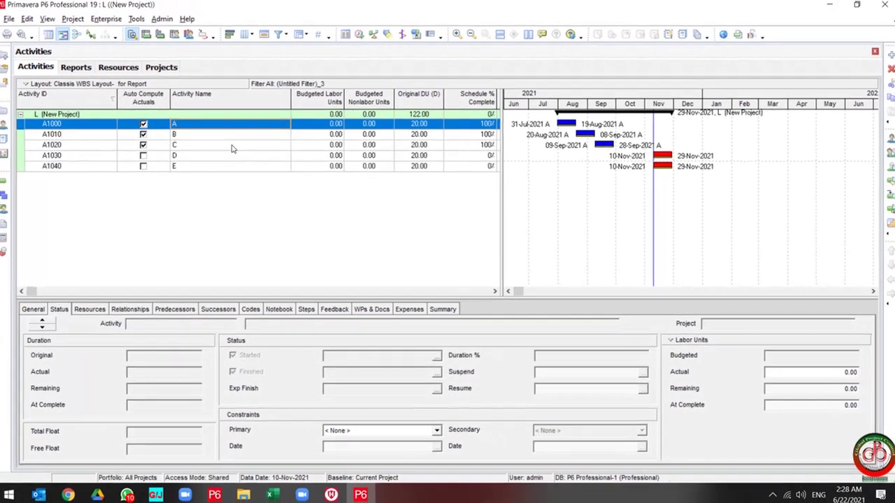
Select activities A–C, then view activity E's status: 0%, 10-Nov-2021 to 29-Nov-2021
shift+click(213, 141)
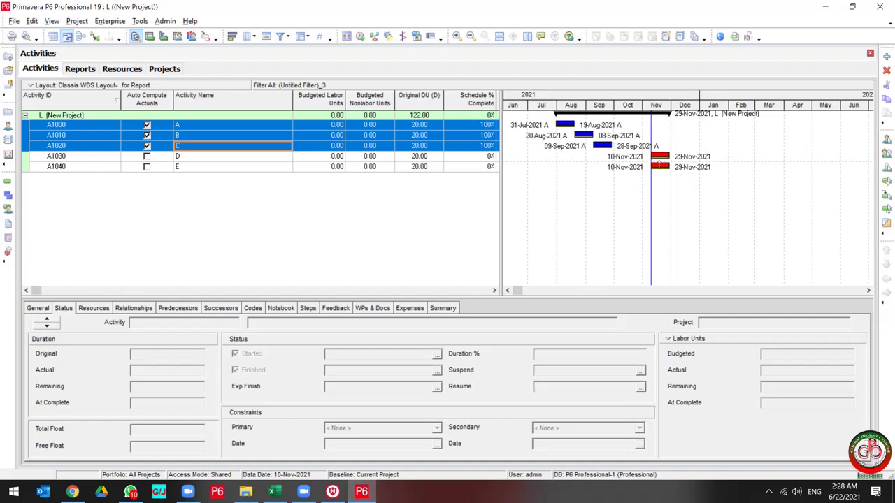
click(218, 168)
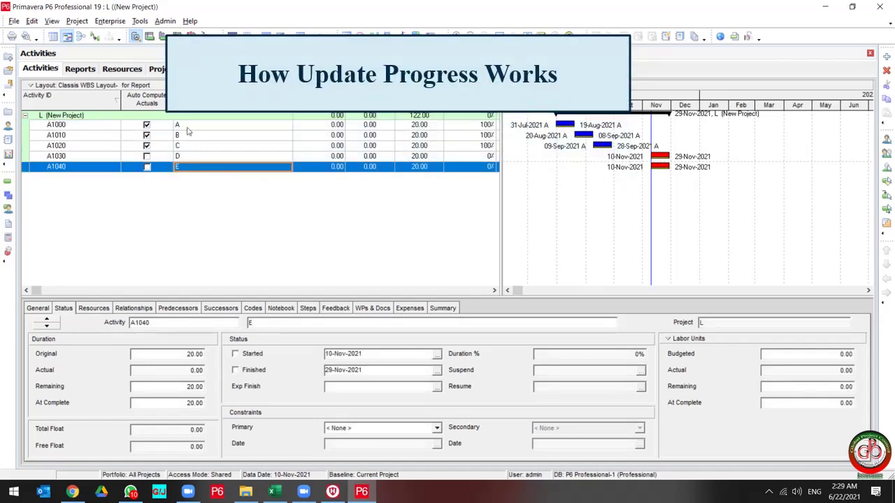
Open Update Progress for project L-2, still at data date 31-Jul-2021
click(139, 21)
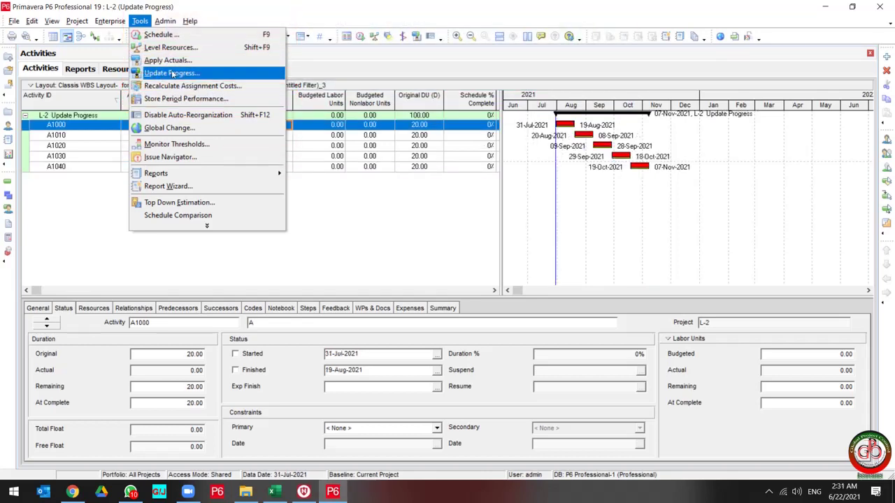
click(173, 74)
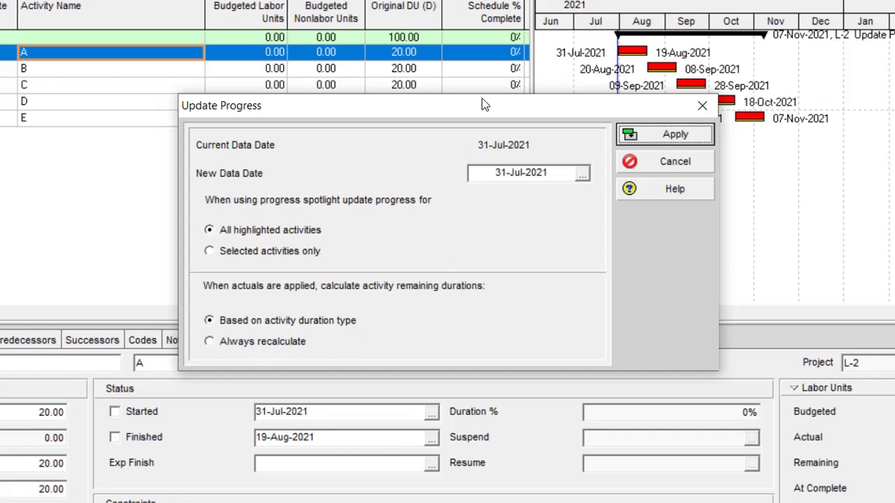
Page the calendar to November 2021 and select 10-Nov-2021 as the new data date
click(581, 176)
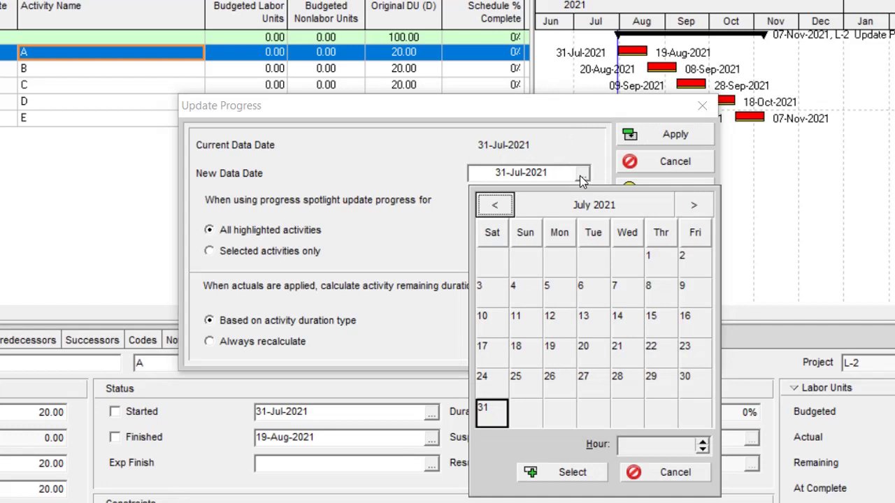
click(701, 210)
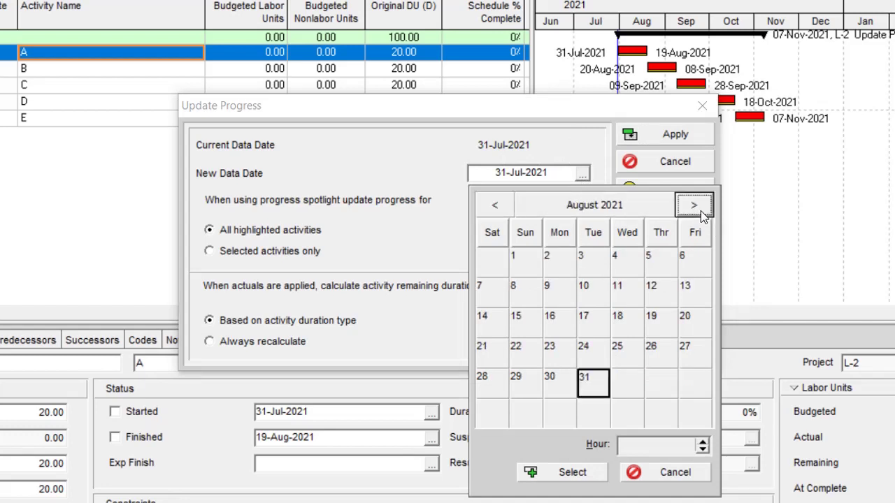
click(700, 210)
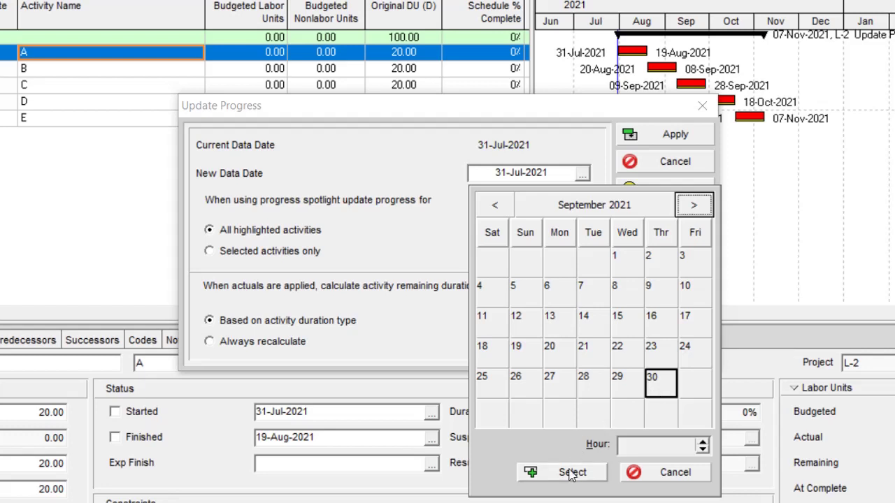
click(693, 207)
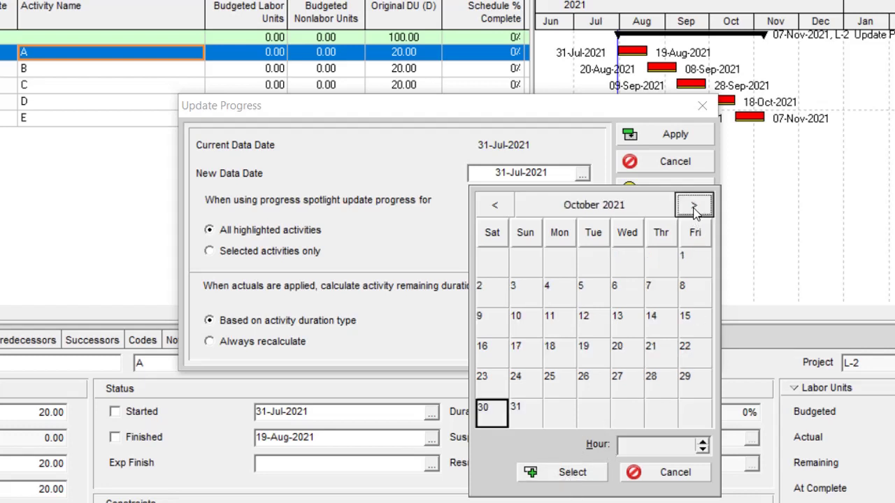
click(693, 208)
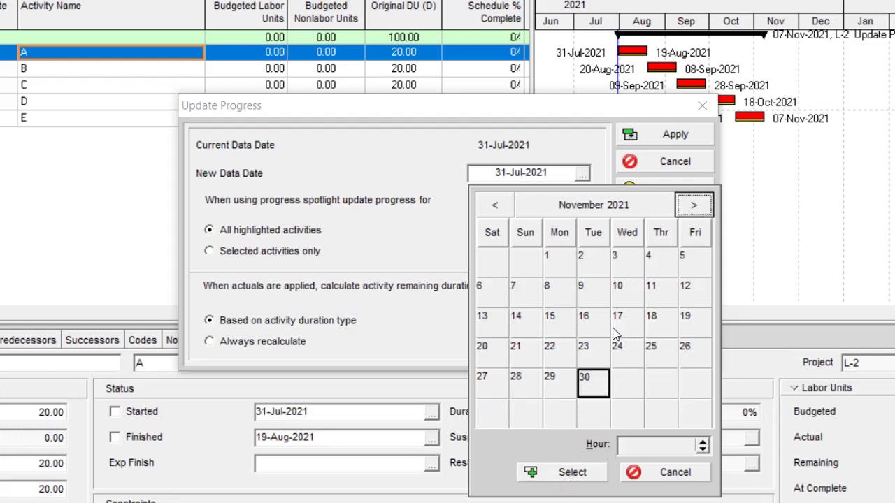
click(623, 296)
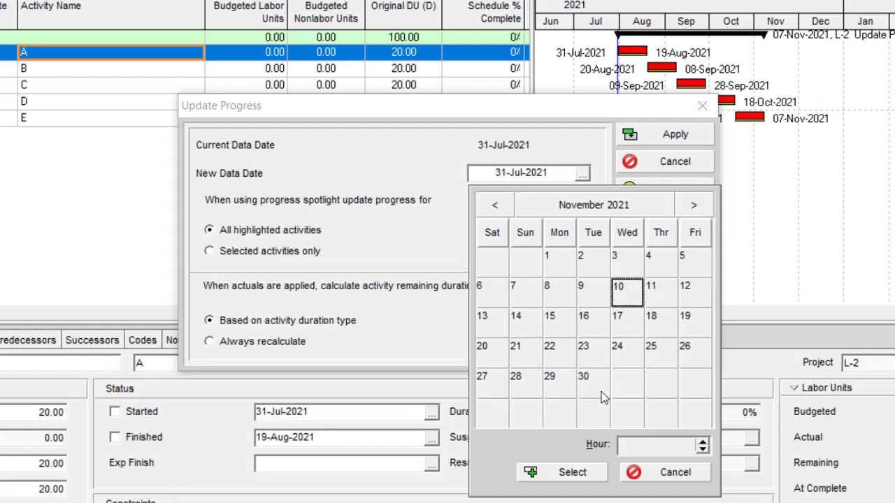
click(582, 477)
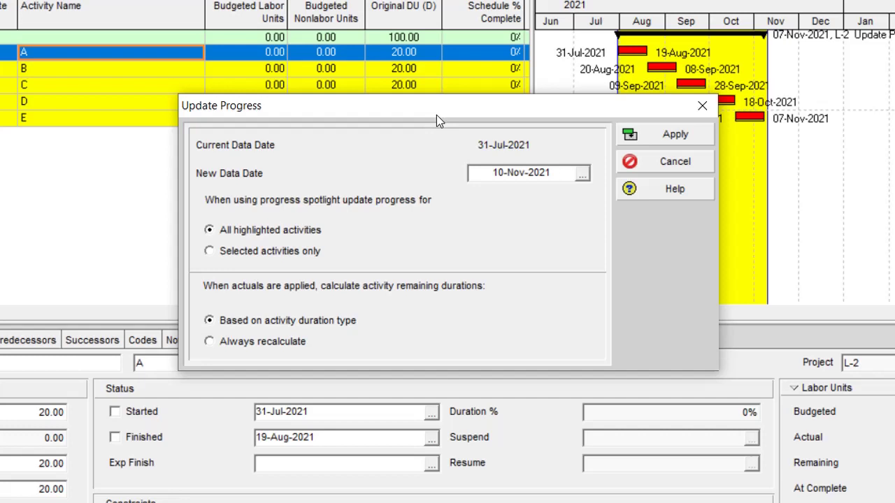
drag(436, 114, 240, 169)
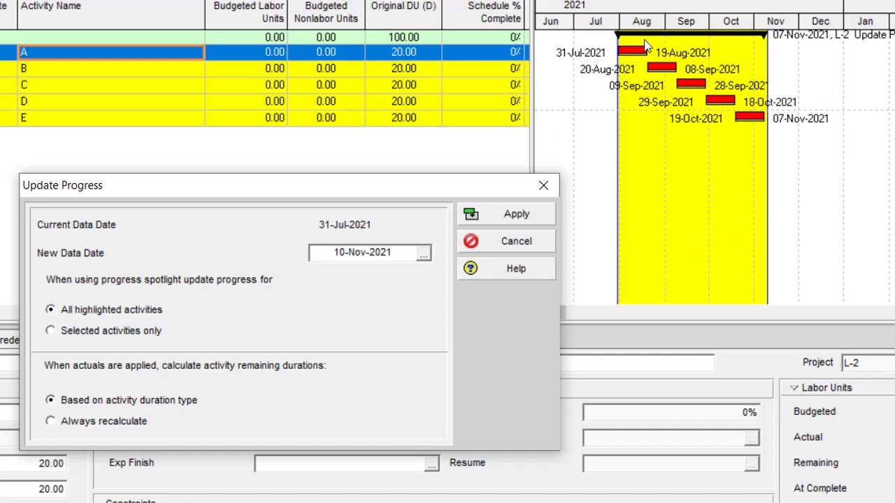
Apply the progress update to activity A only, using 'Selected activities only'
click(103, 330)
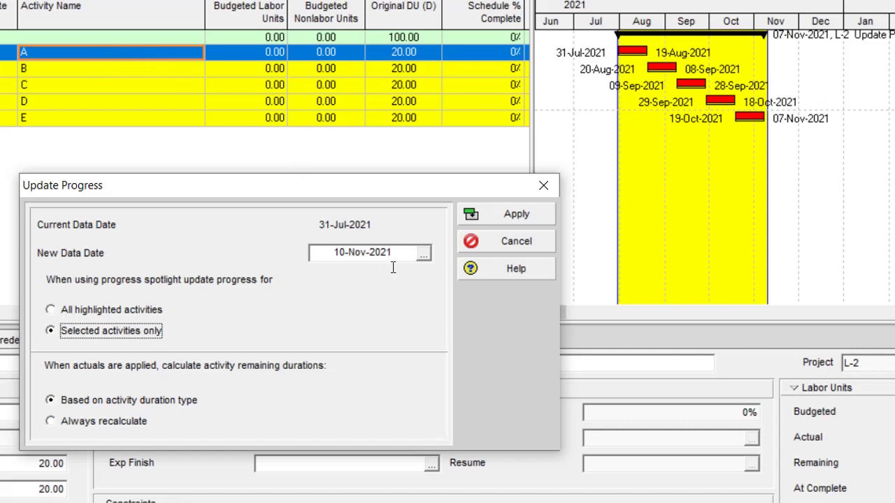
click(499, 217)
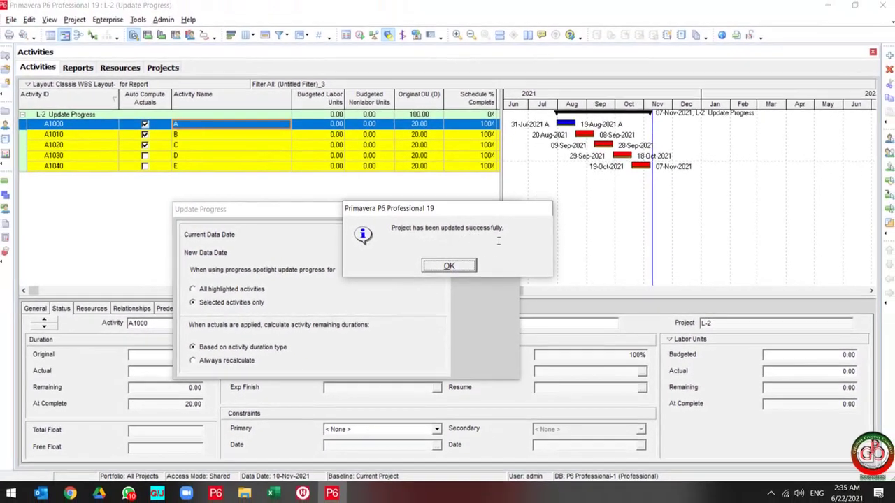
Dismiss the success message and review activity B's status: unstarted, 20-Aug-2021 to 08-Sep-2021
click(470, 266)
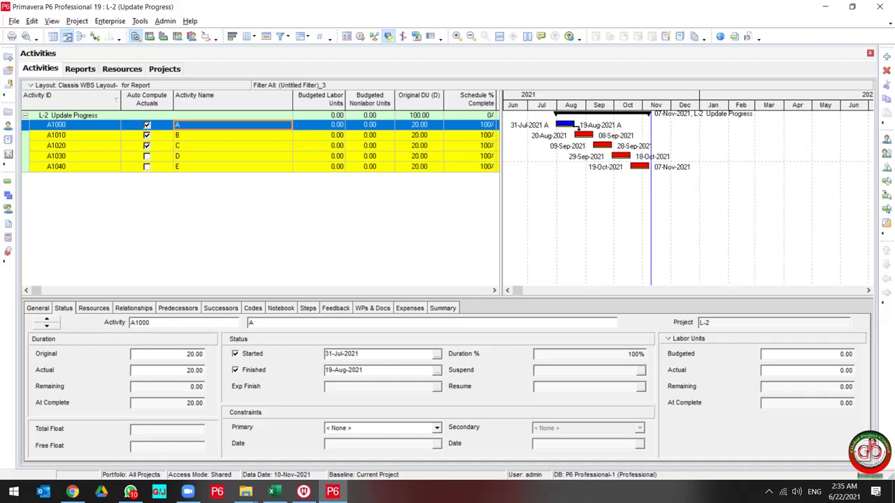
click(577, 135)
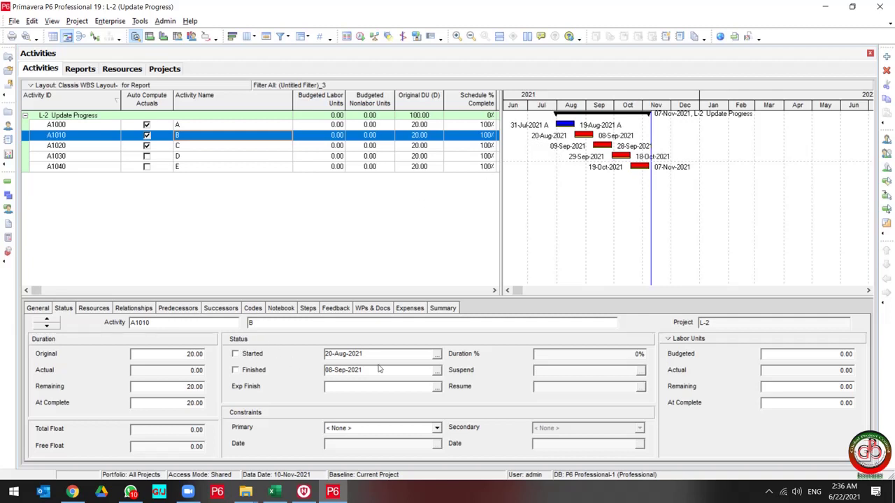
Reschedule L-2 with data date 20-Aug-2021 from B's start and turn off Progress Spotlight
drag(372, 356, 251, 341)
key(ctrl+c)
click(360, 36)
drag(510, 207, 373, 195)
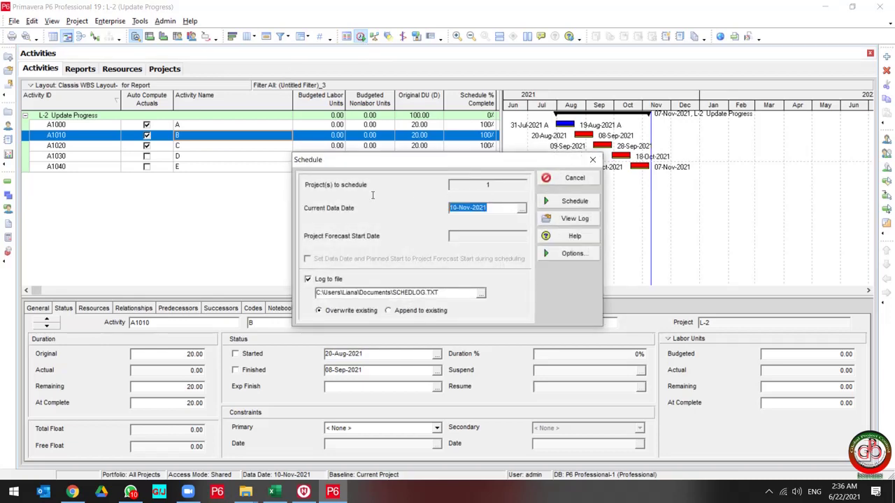
key(ctrl+v)
click(549, 201)
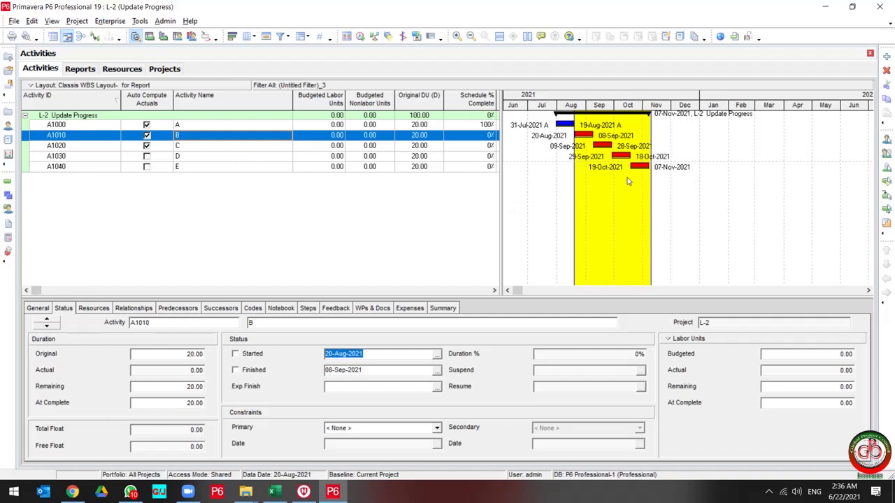
click(390, 36)
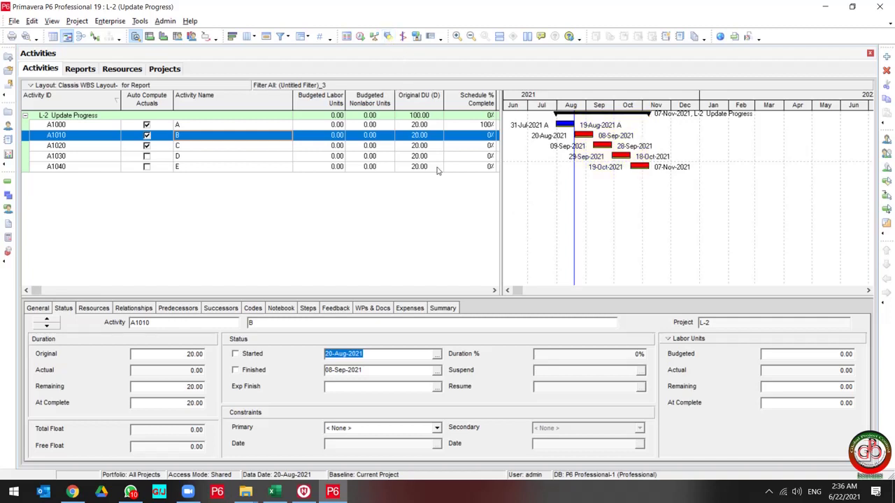
click(140, 21)
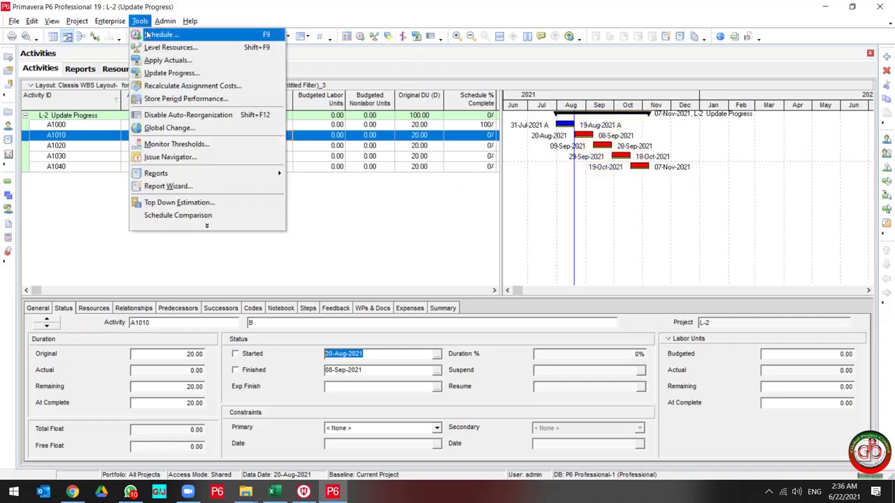
Update progress for all highlighted activities with new data date 10-Nov-2021
click(169, 73)
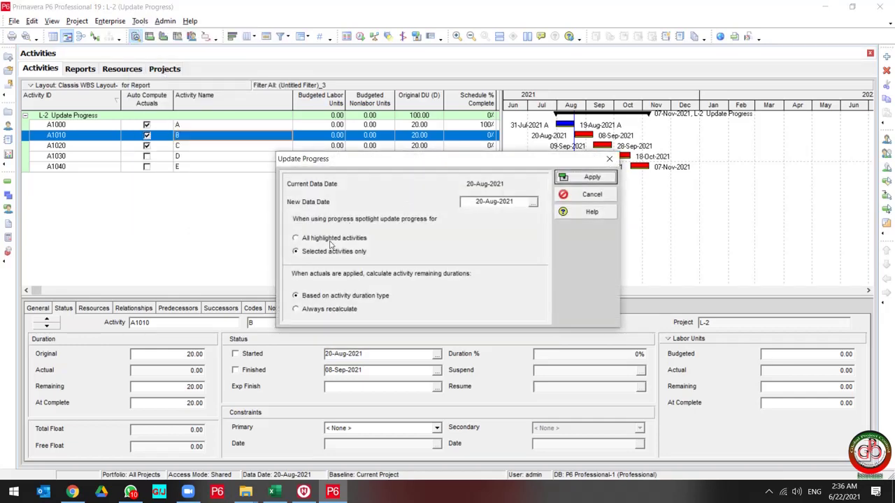
click(530, 202)
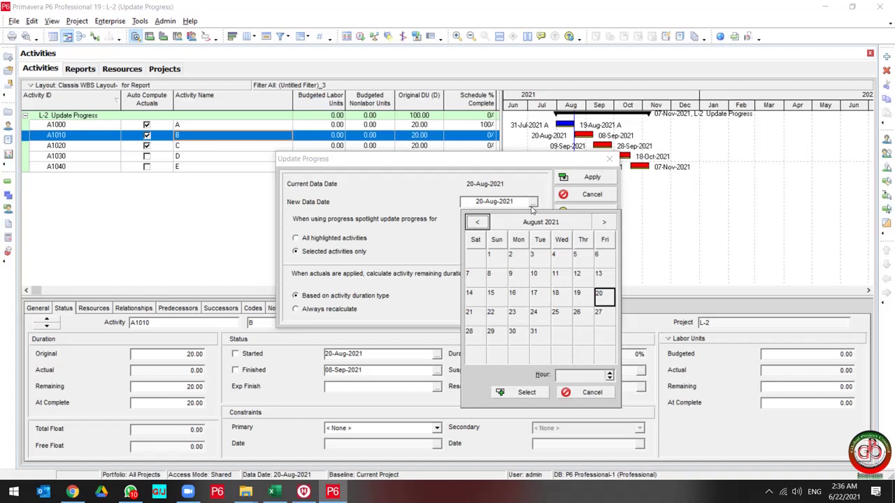
click(570, 229)
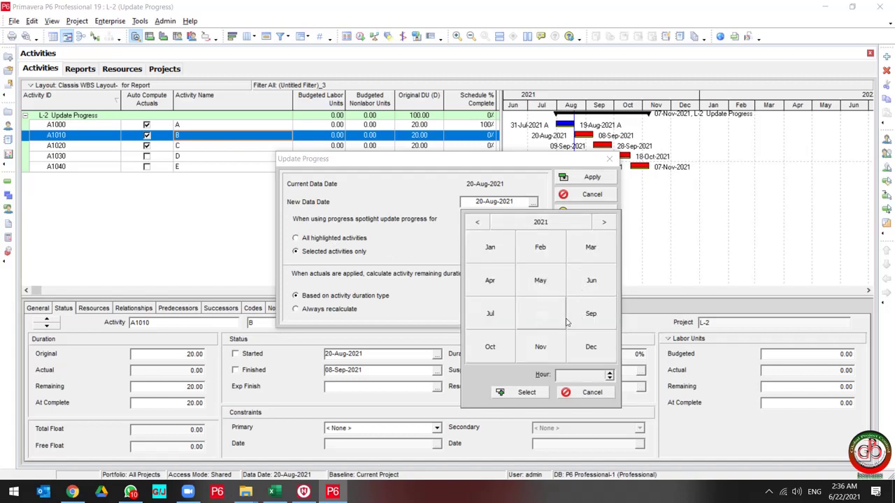
click(541, 347)
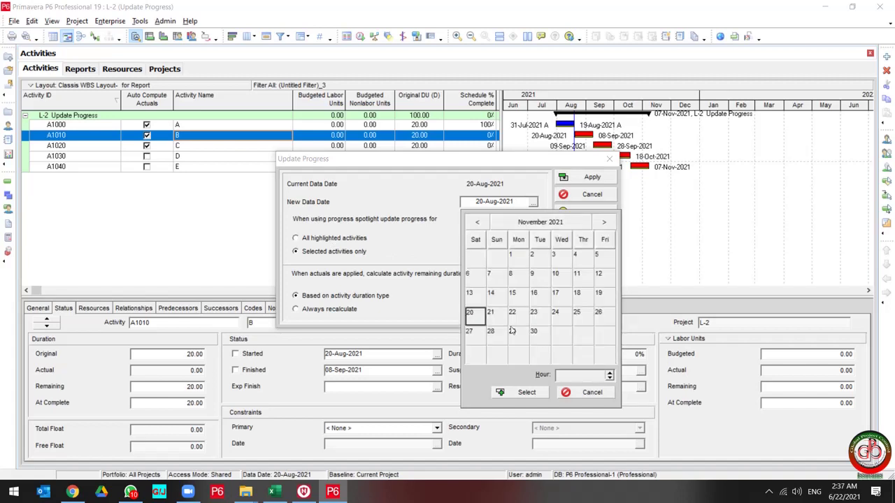
click(561, 280)
click(526, 392)
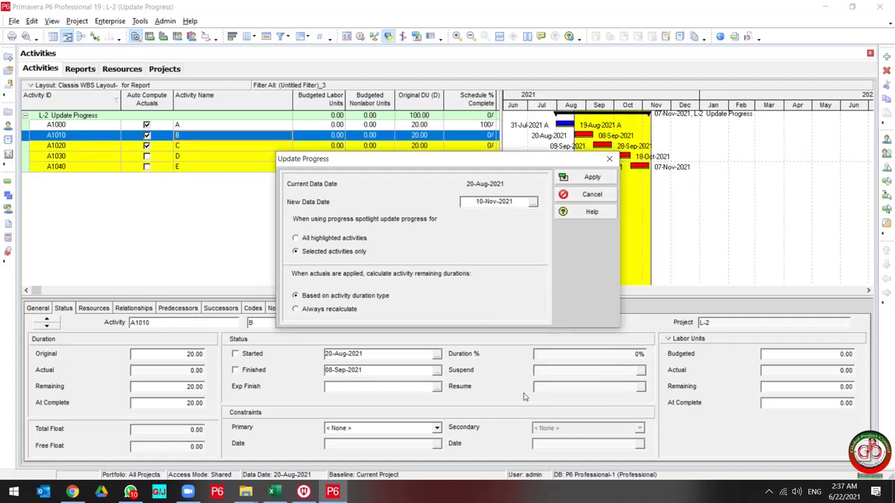
click(309, 241)
click(592, 178)
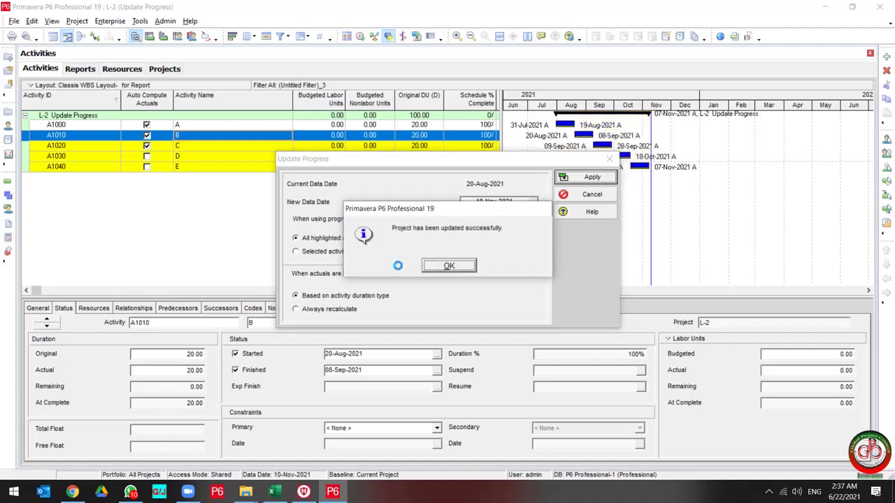
Close the 'Project has been updated successfully' message
click(448, 266)
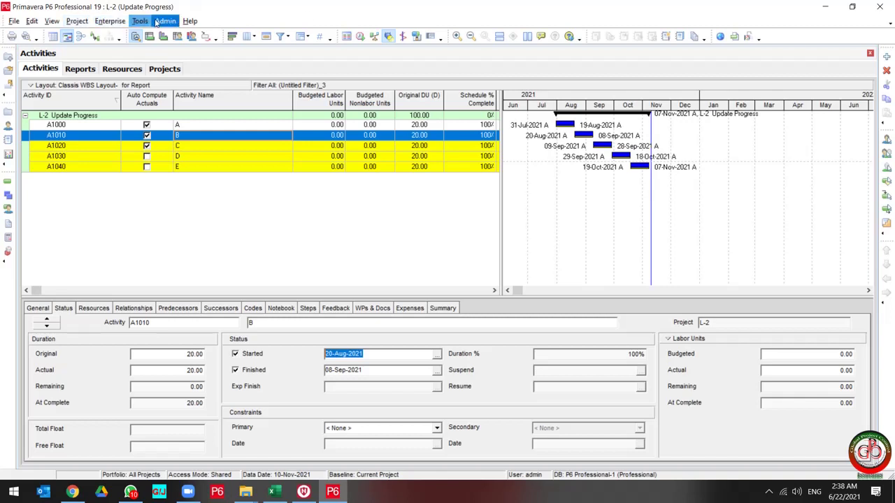
click(140, 21)
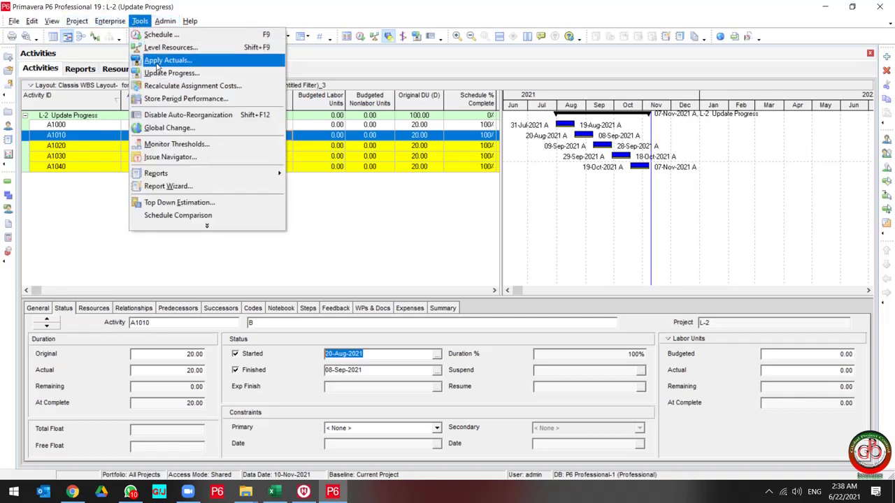